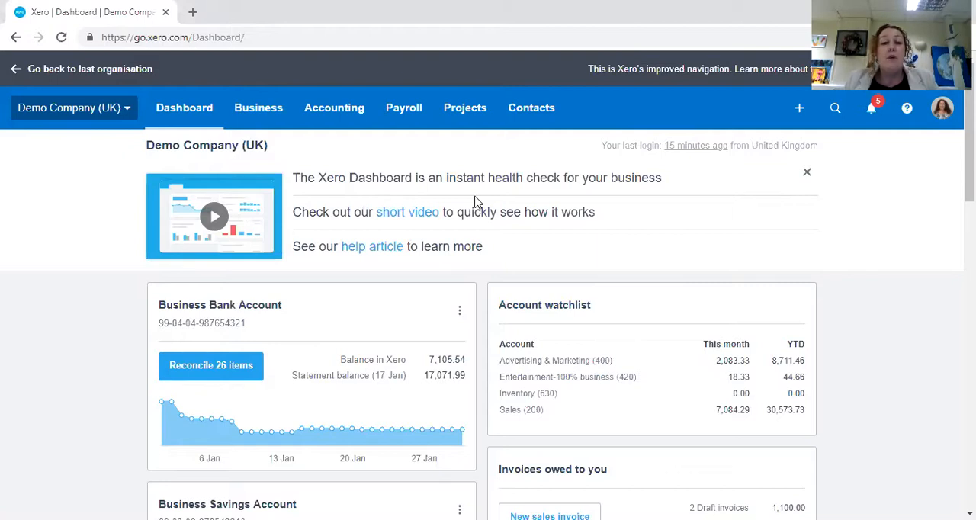
pyautogui.click(799, 109)
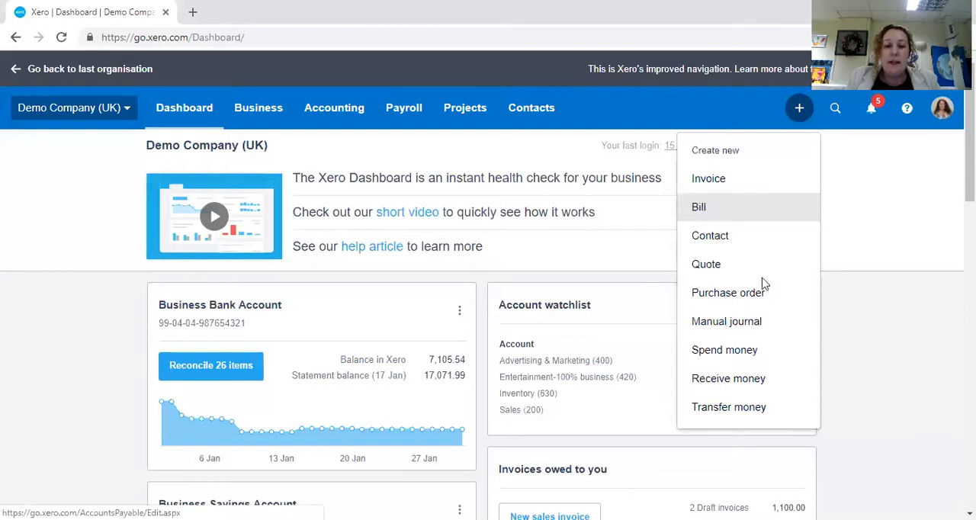
pyautogui.scroll(-5, 762, 283)
pyautogui.scroll(-1, 759, 279)
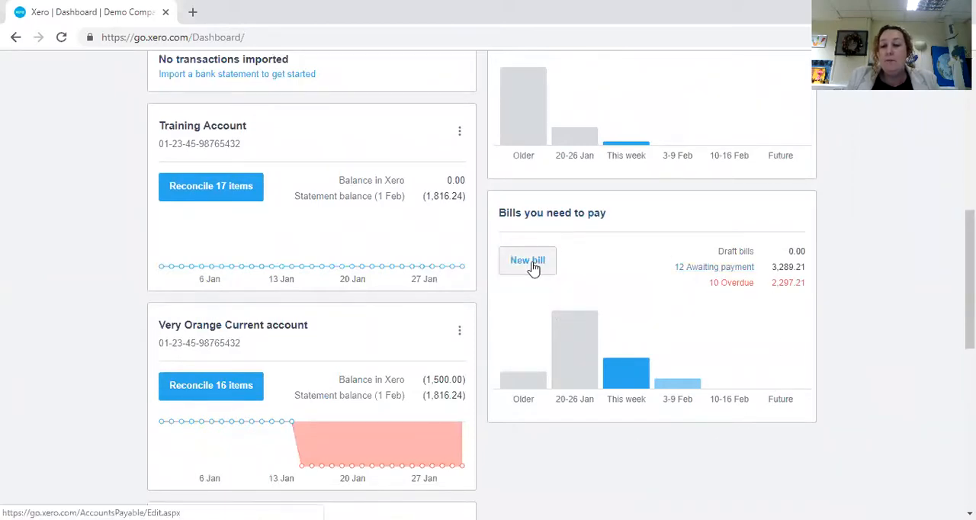
pyautogui.scroll(7, 701, 265)
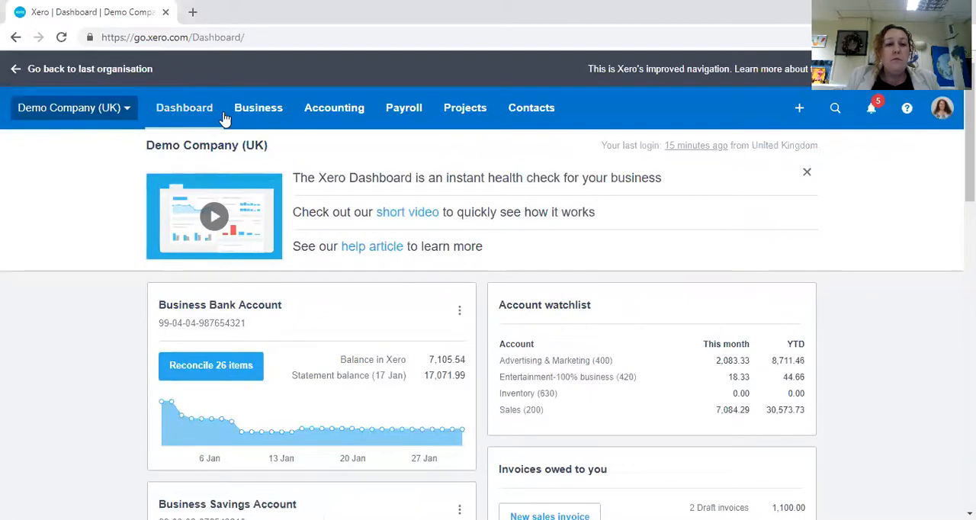
# Step: Go to the bills to pay and start a new bill
pyautogui.click(273, 111)
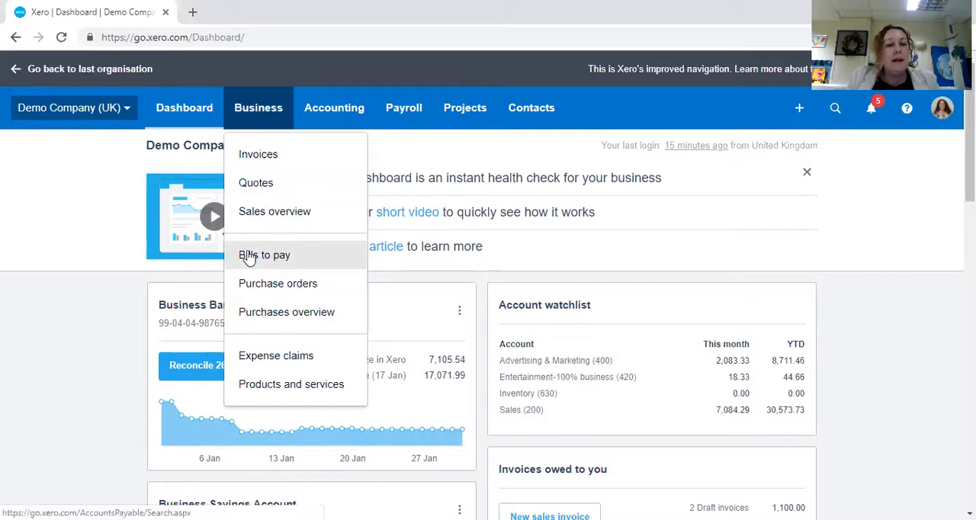
pyautogui.click(311, 259)
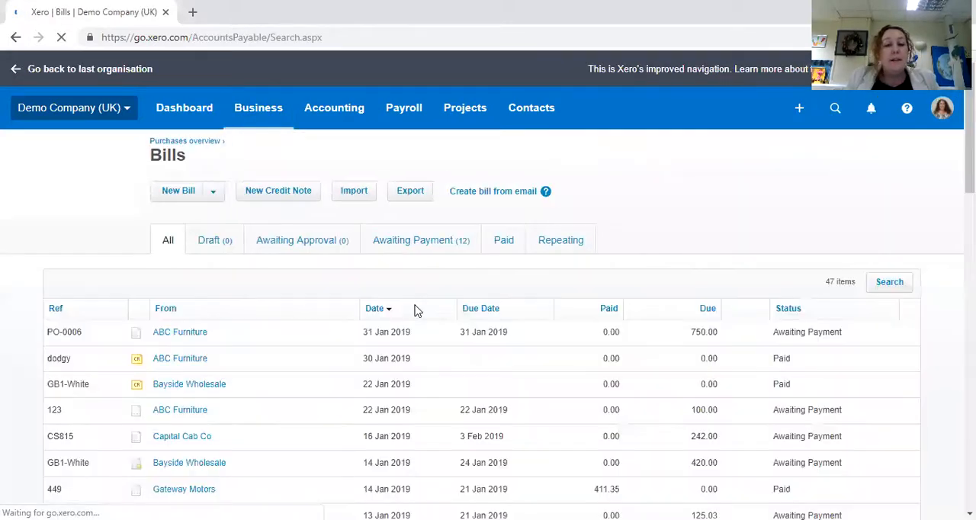
pyautogui.click(178, 194)
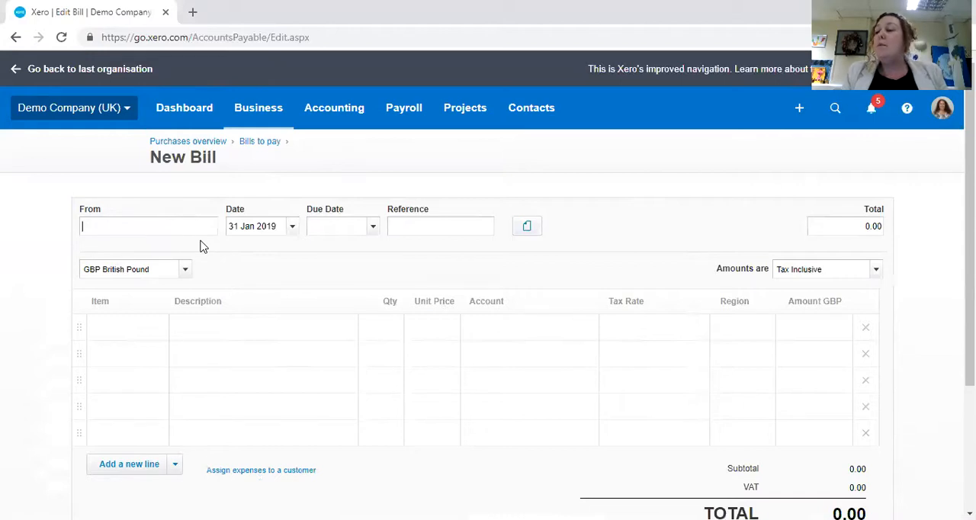
# Step: Enter Lightening Electric Limited as a new supplier on the bill
pyautogui.write('L')
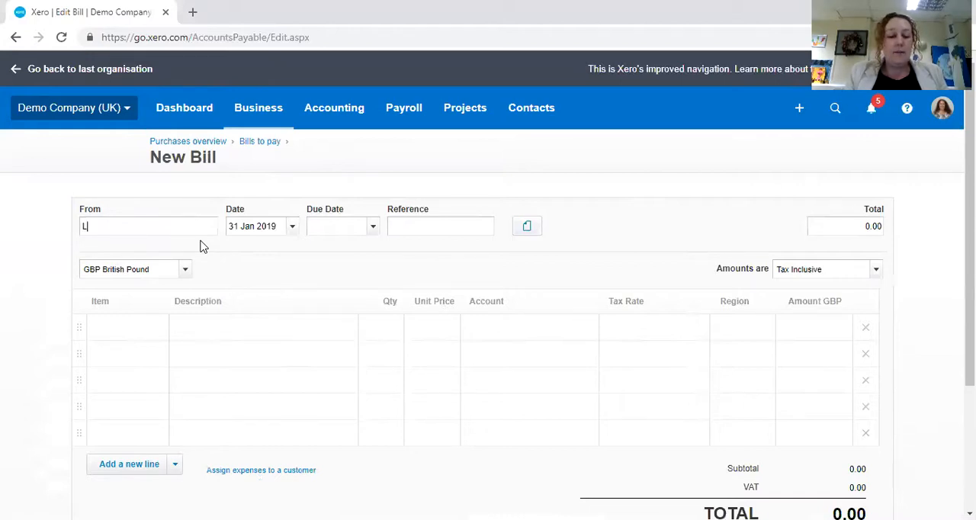
pyautogui.write('ightening E')
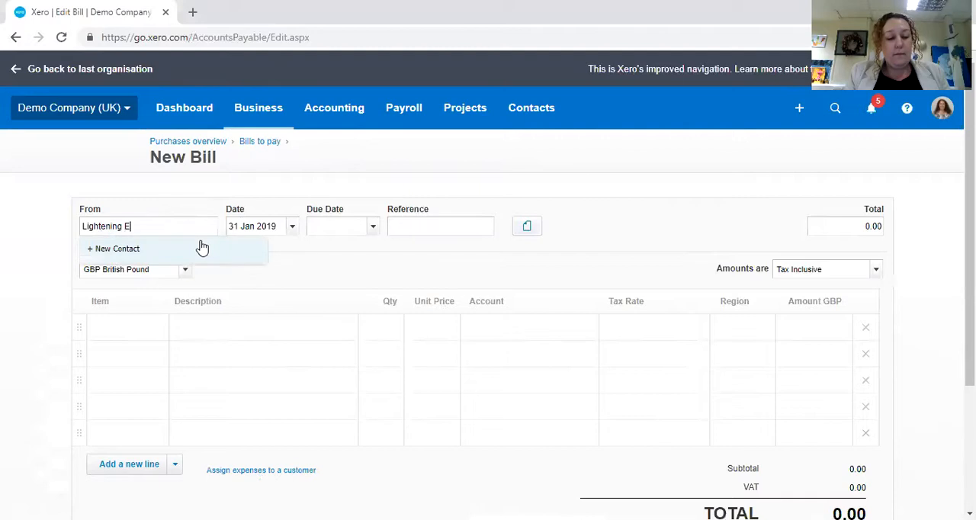
pyautogui.write('lectric Limited')
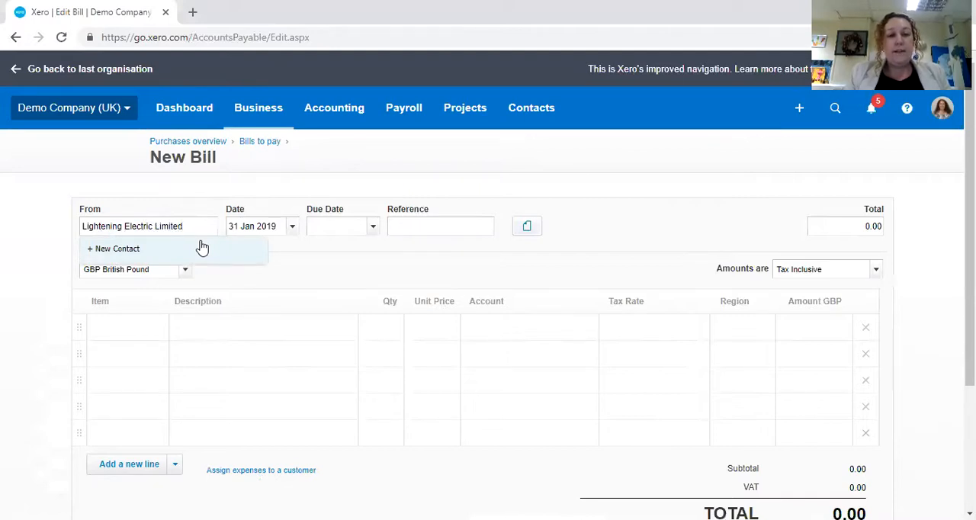
pyautogui.press('Tab')
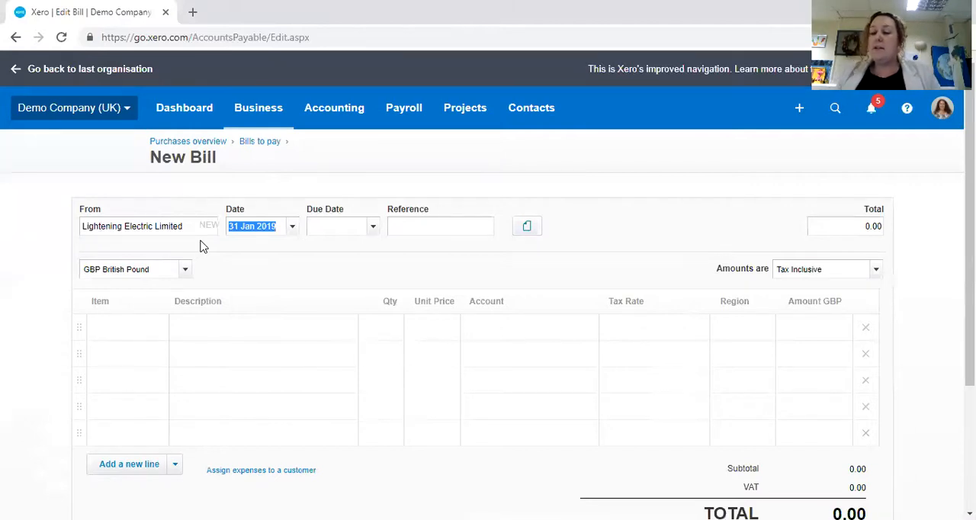
# Step: Set the bill date to 1 Nov 2018 and the due date 30 days after it, to 1 Dec 2018
pyautogui.write('1')
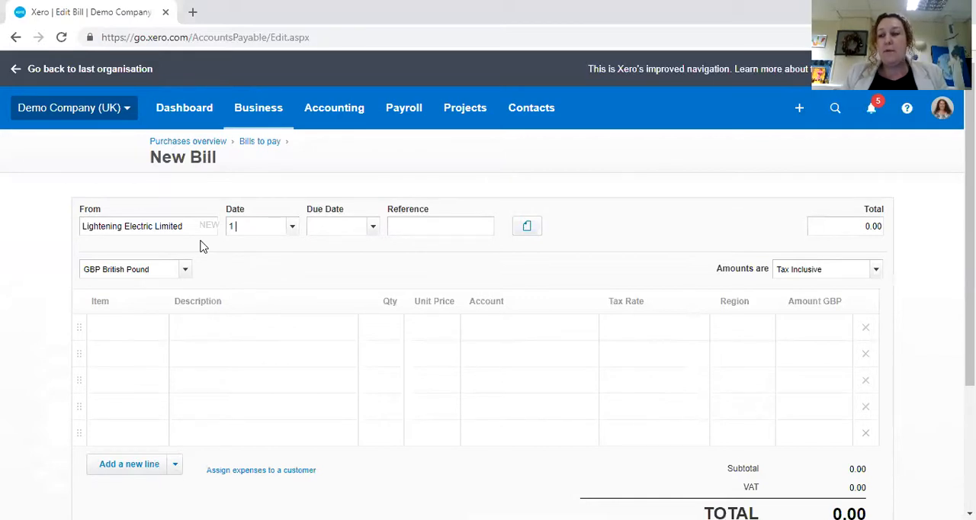
pyautogui.write(' 11')
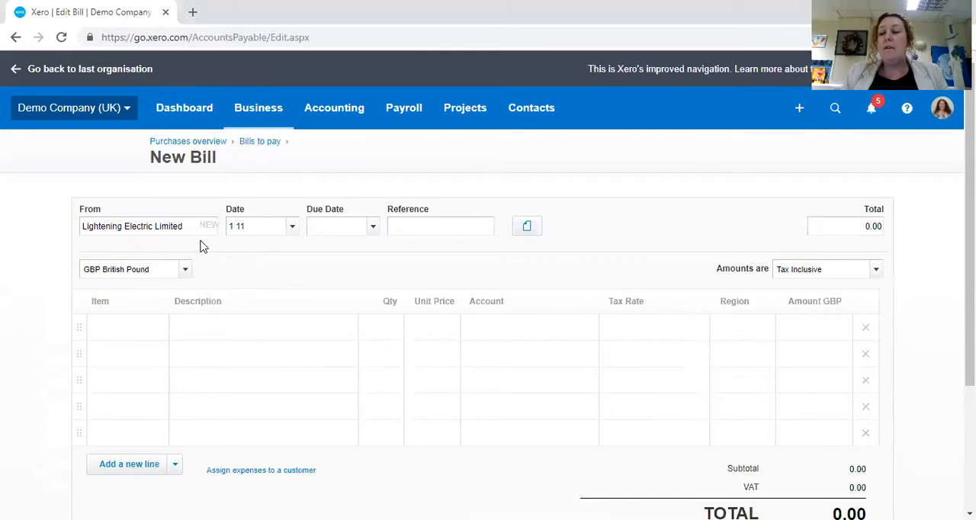
pyautogui.write(' 18')
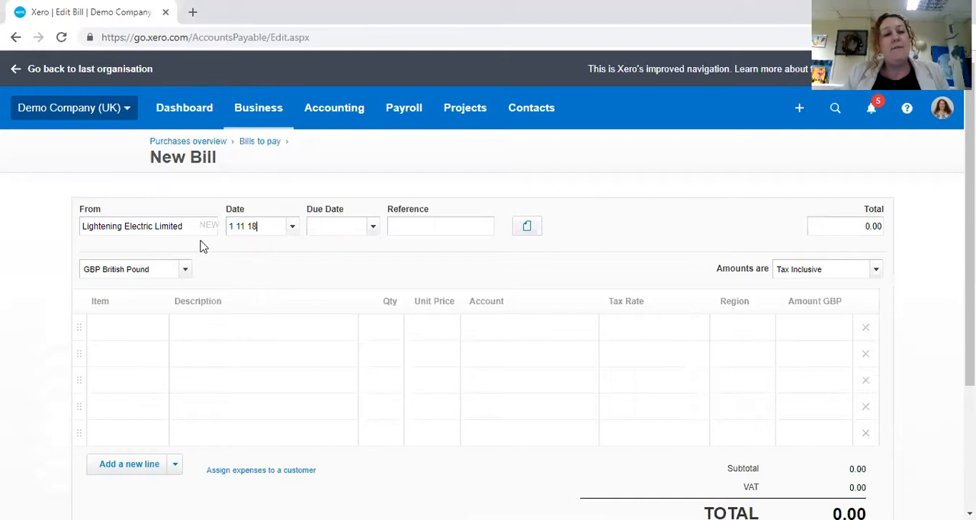
pyautogui.press('Tab')
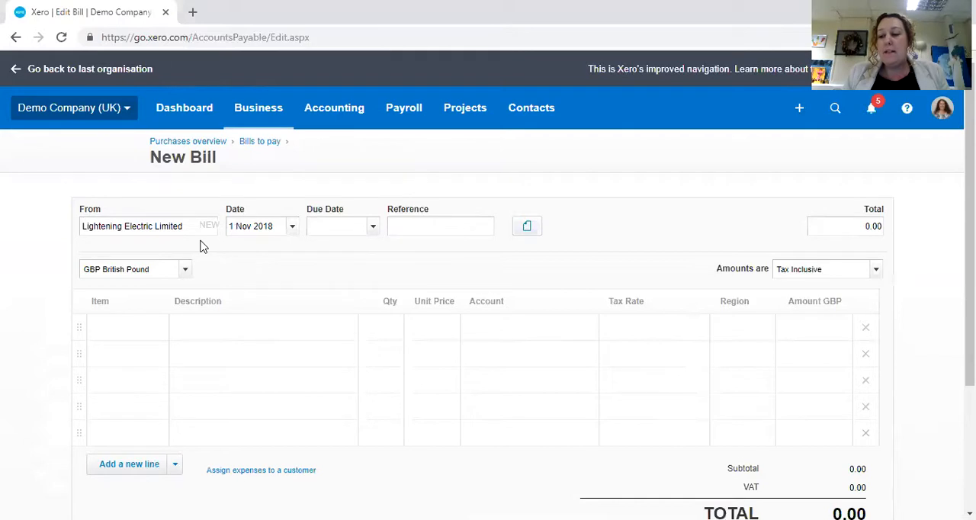
pyautogui.write('+30')
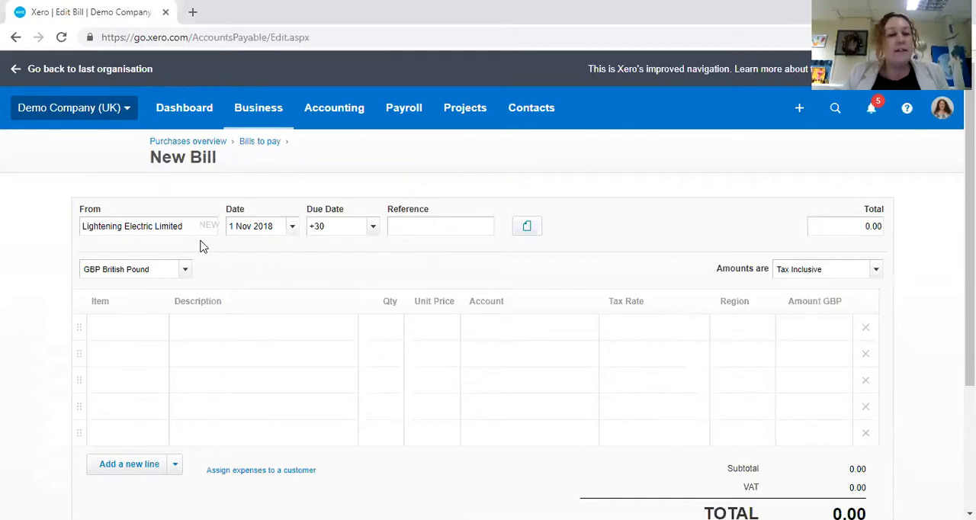
pyautogui.press('Tab')
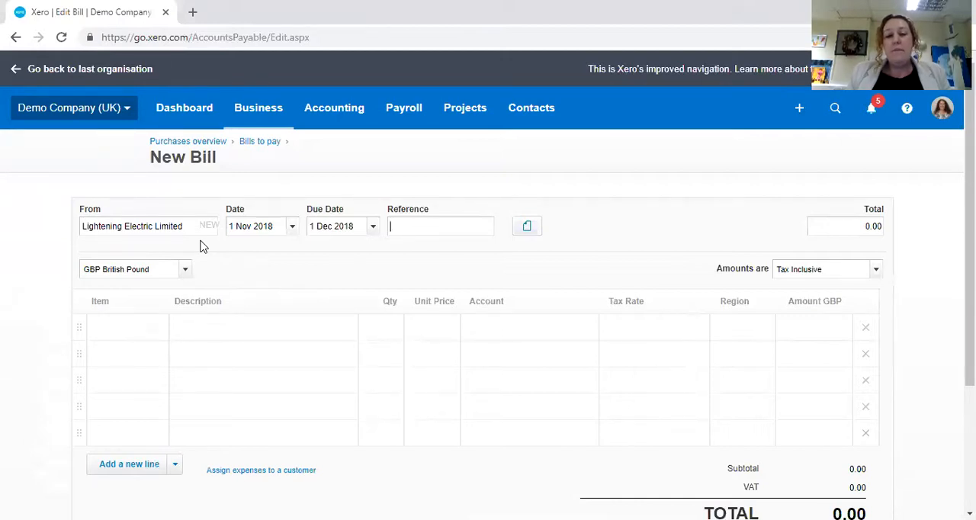
pyautogui.click(372, 229)
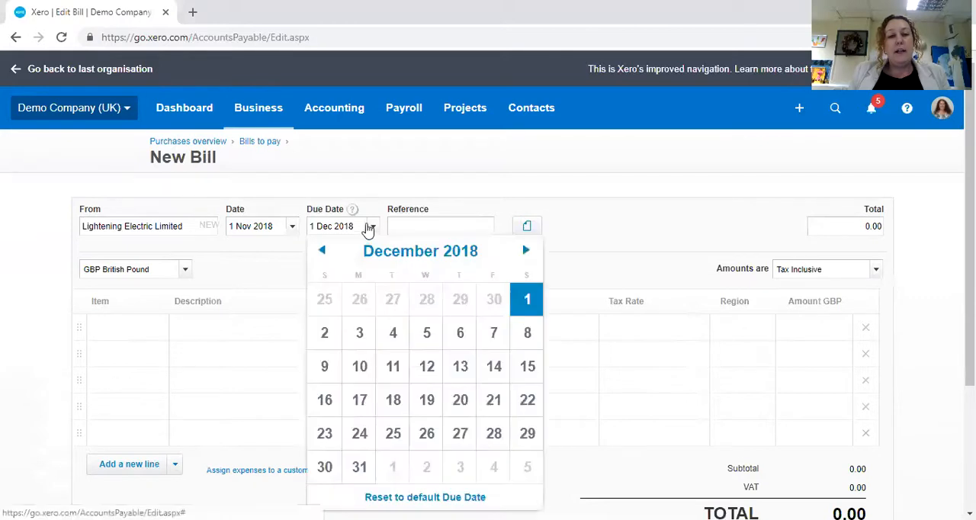
pyautogui.click(528, 305)
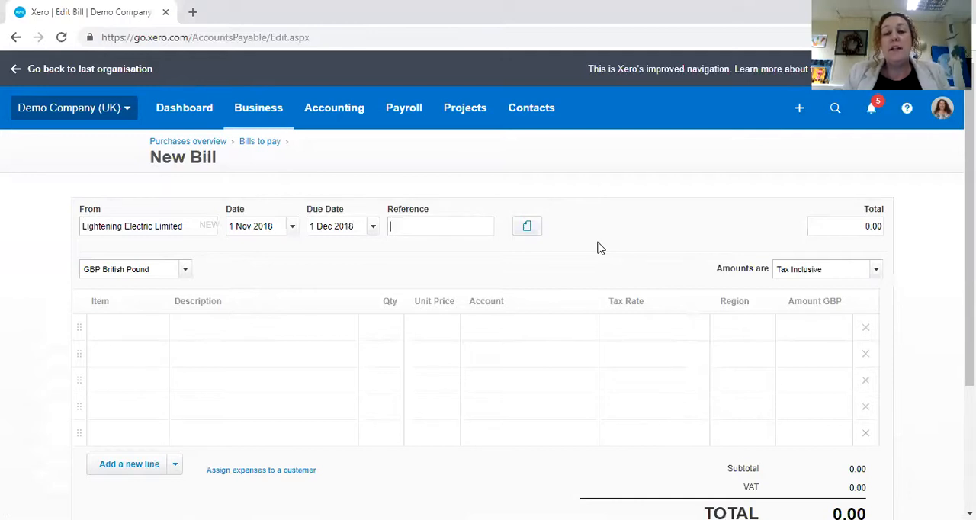
# Step: Enter the bill reference EL 154 and set the amounts to Tax Exclusive
pyautogui.write('EL 154')
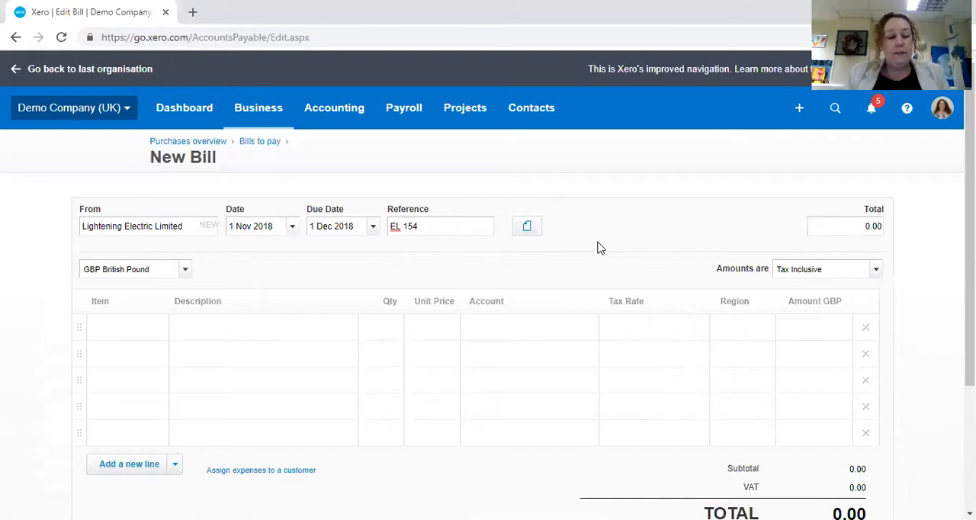
pyautogui.press('Tab')
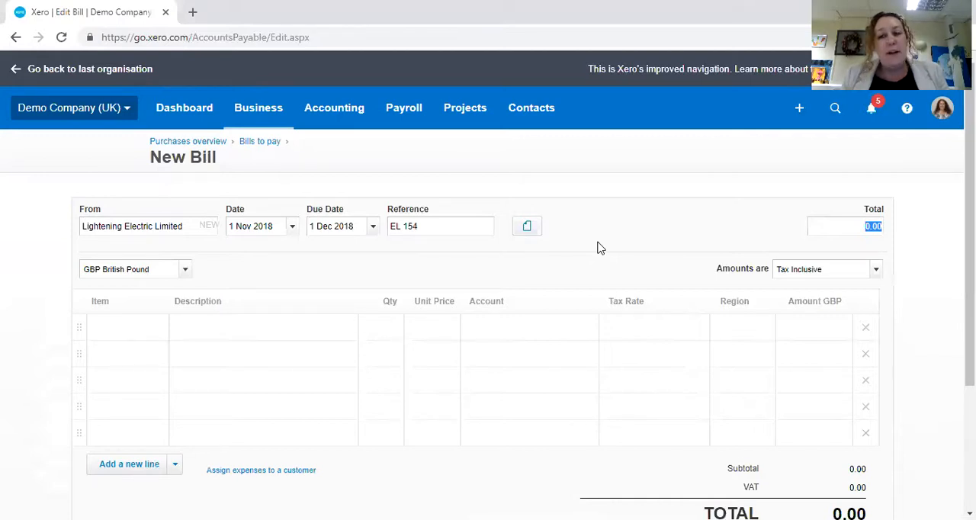
pyautogui.press('Tab')
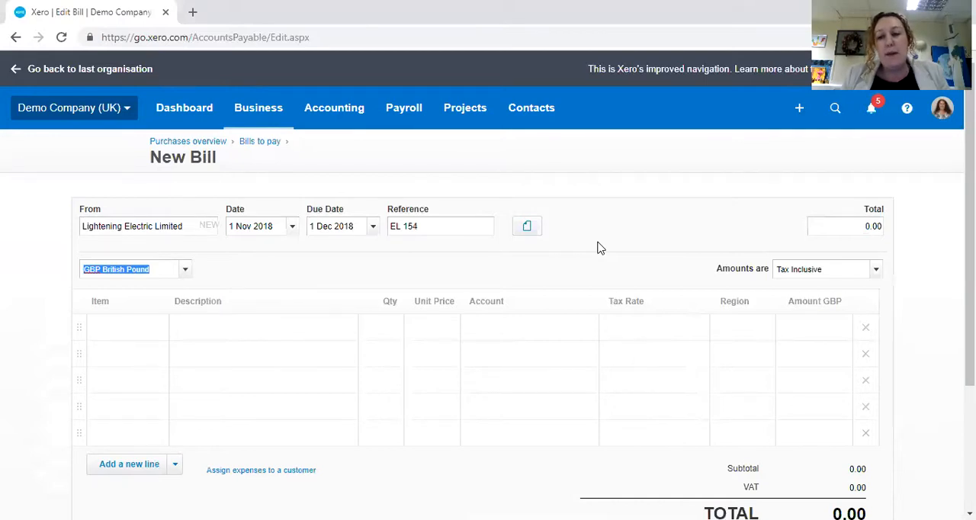
pyautogui.press('Tab')
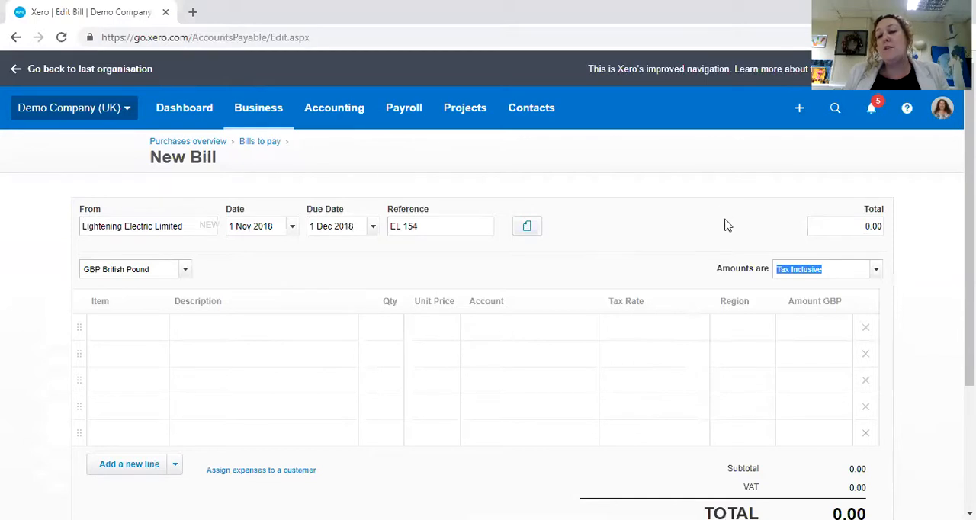
pyautogui.click(876, 276)
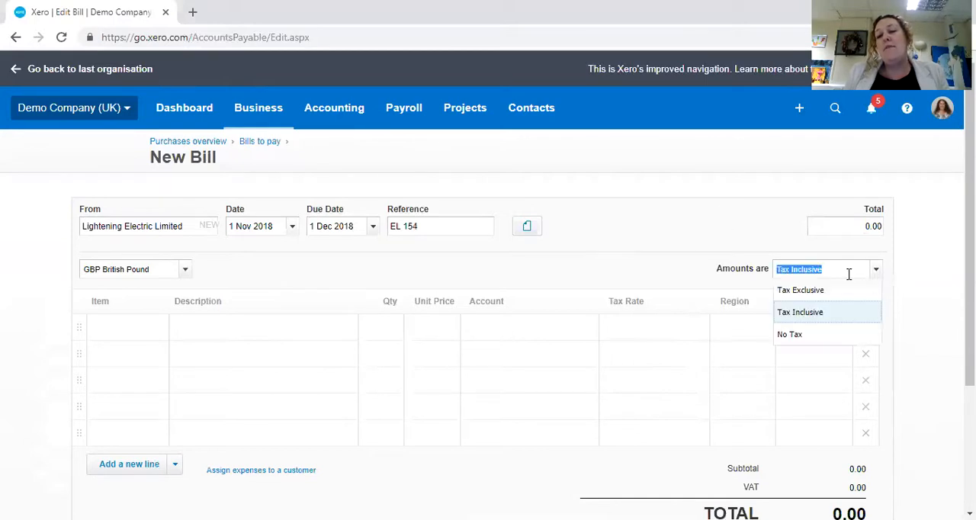
pyautogui.click(808, 291)
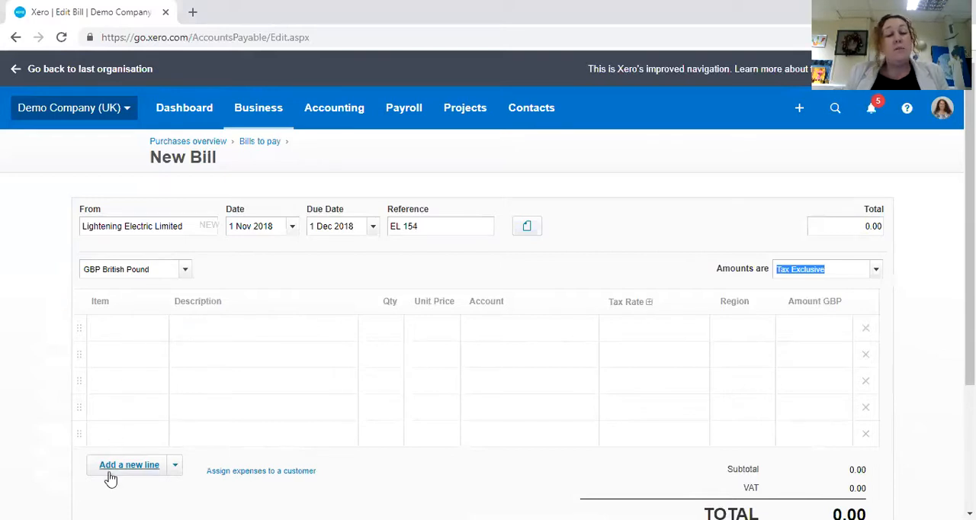
# Step: Fill in the first bill line with the description "Electricity for 1 month", quantity 1 and unit price 255
pyautogui.click(241, 338)
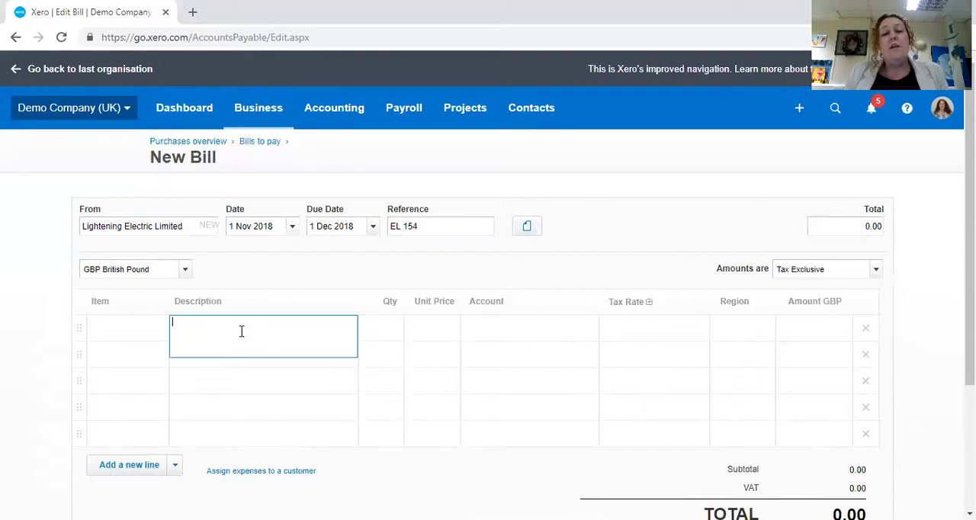
pyautogui.write('Electricity for 1 month')
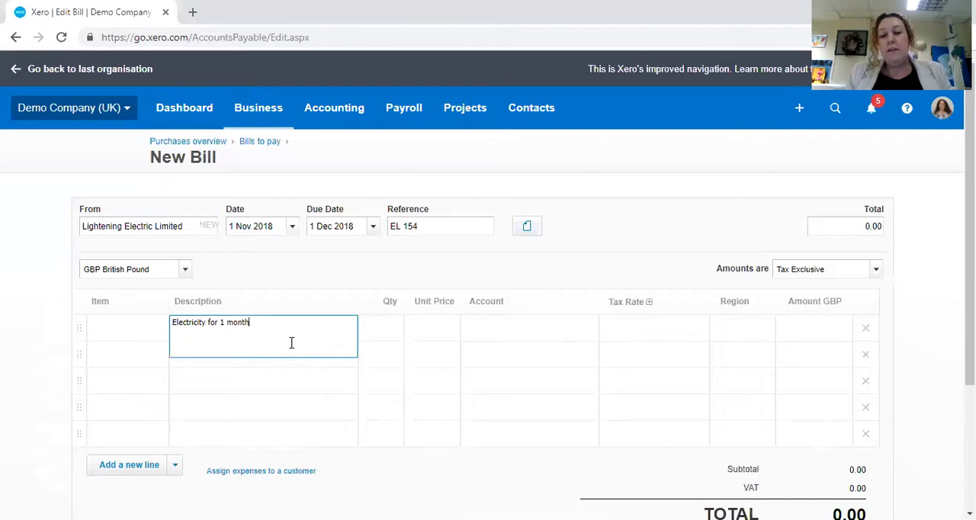
pyautogui.press('Tab')
pyautogui.write('1')
pyautogui.press('Tab')
pyautogui.write('255')
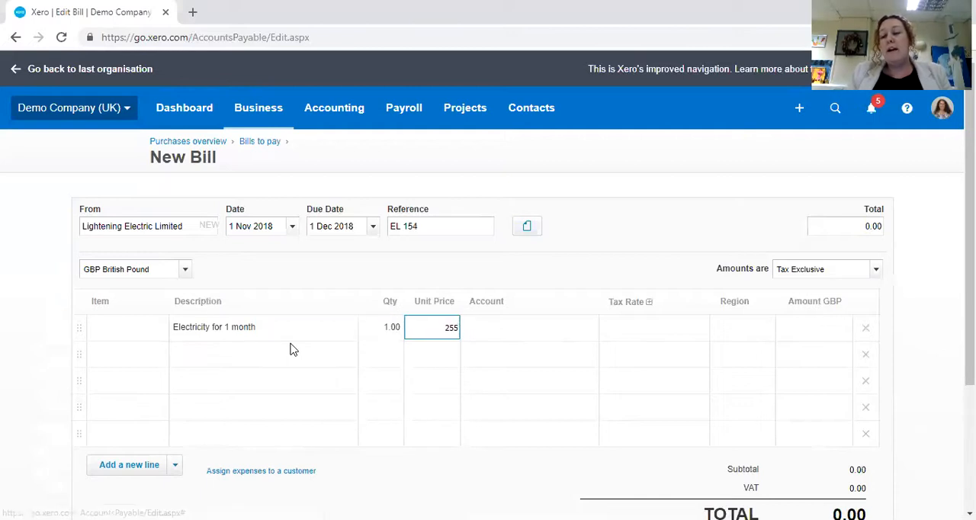
pyautogui.press('Tab')
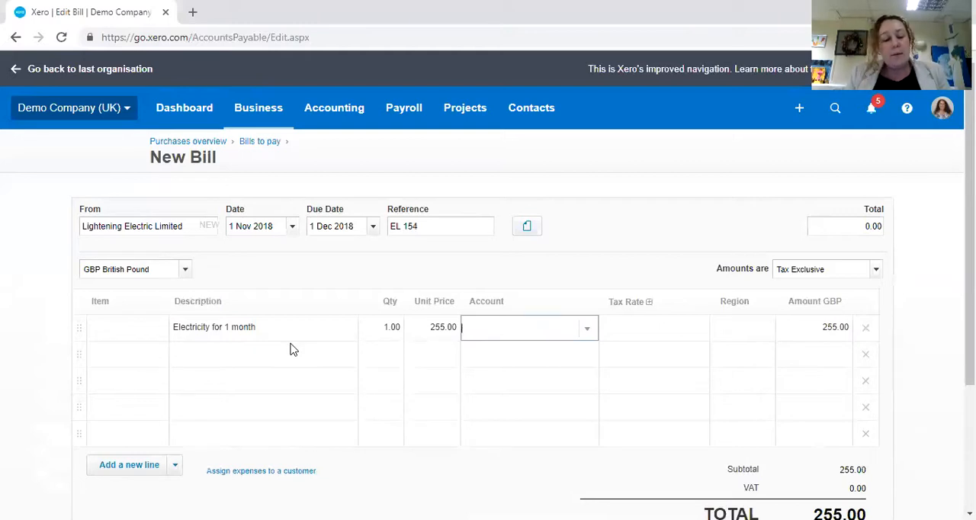
pyautogui.write('heal')
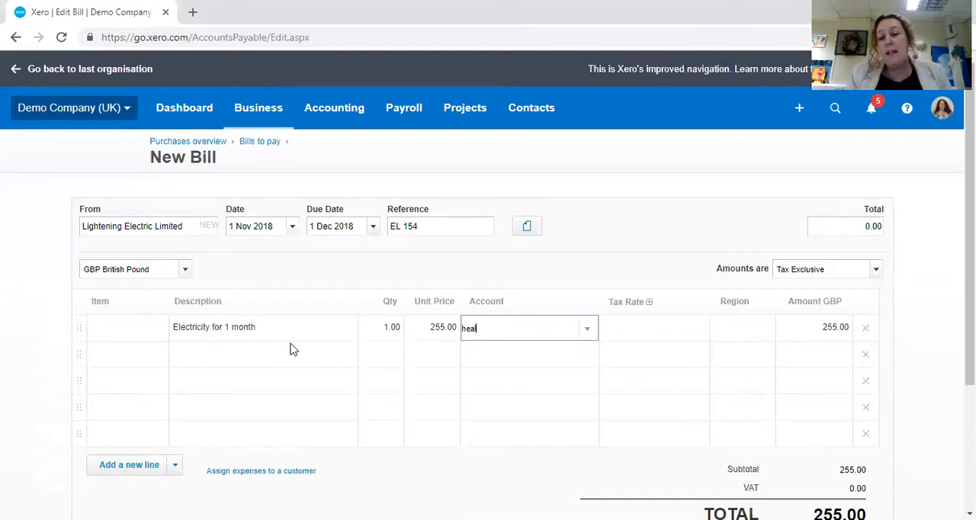
pyautogui.press('BackSpace')
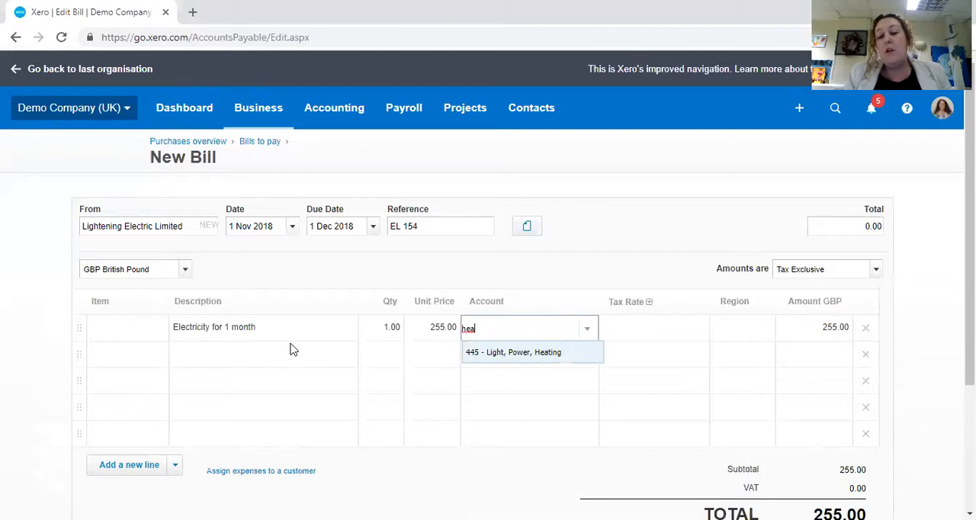
pyautogui.press('BackSpace')
pyautogui.press('BackSpace')
pyautogui.press('BackSpace')
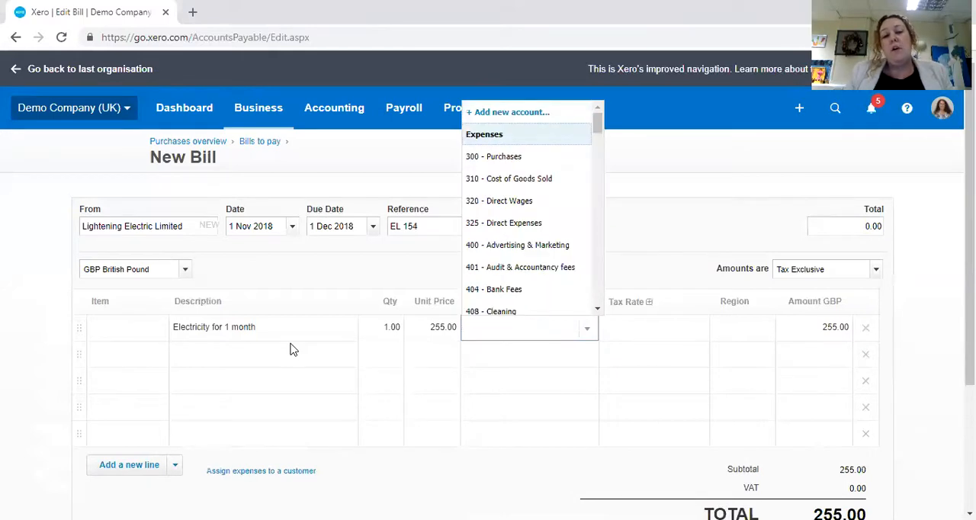
pyautogui.click(514, 374)
pyautogui.click(587, 337)
pyautogui.click(589, 332)
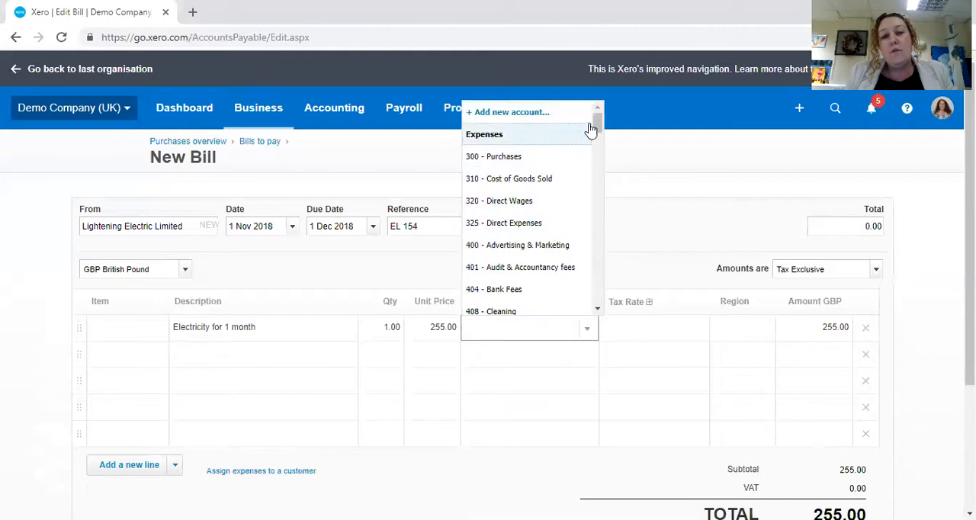
pyautogui.moveTo(597, 127)
pyautogui.mouseDown()
pyautogui.moveTo(596, 149)
pyautogui.moveTo(597, 123)
pyautogui.mouseUp()
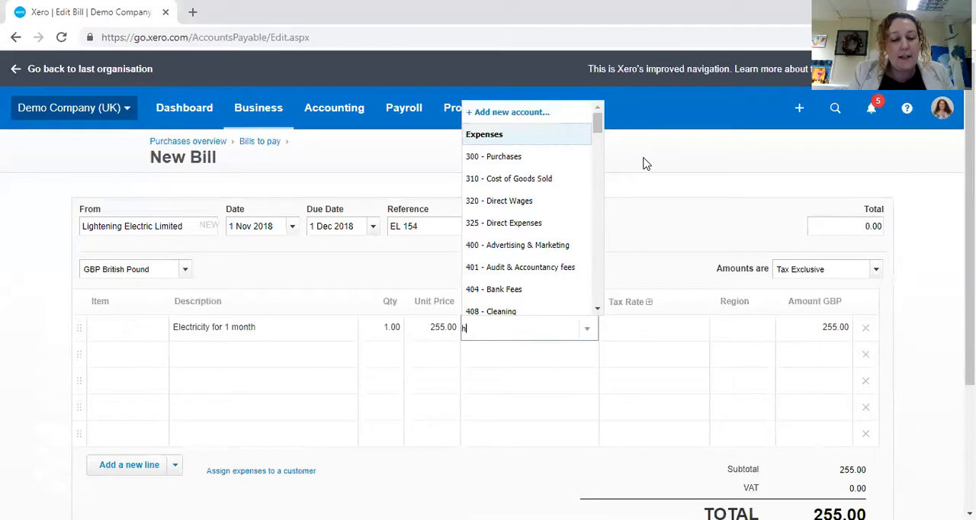
# Step: Assign the electricity line to the account 445 - Light, Power, Heating and accept its default tax rate
pyautogui.write('eat')
pyautogui.press('Tab')
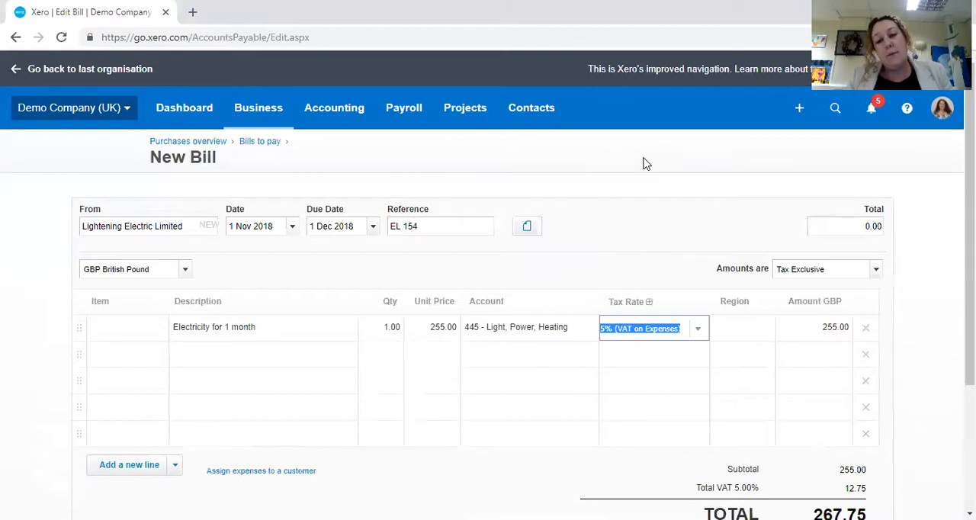
pyautogui.press('Tab')
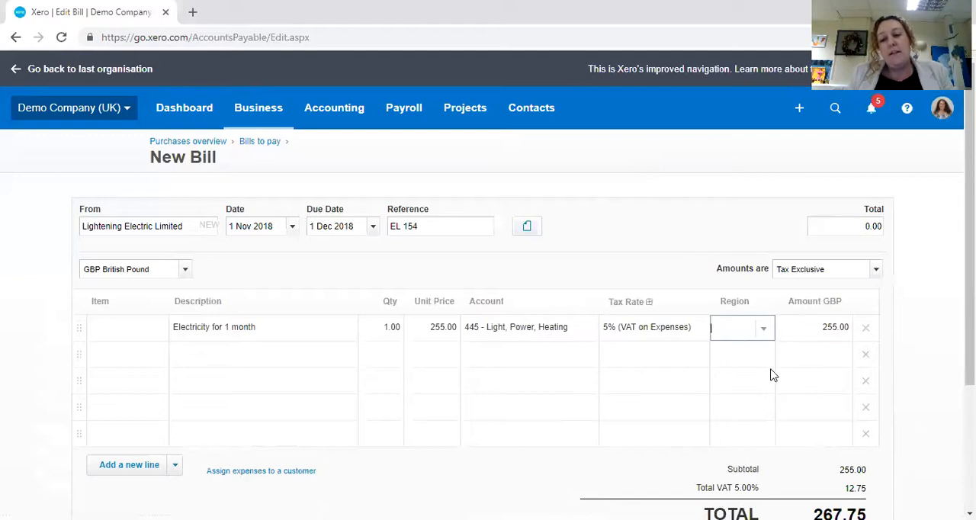
# Step: Approve the electricity bill and decline the offer to connect to Hubdoc
pyautogui.scroll(-1, 770, 372)
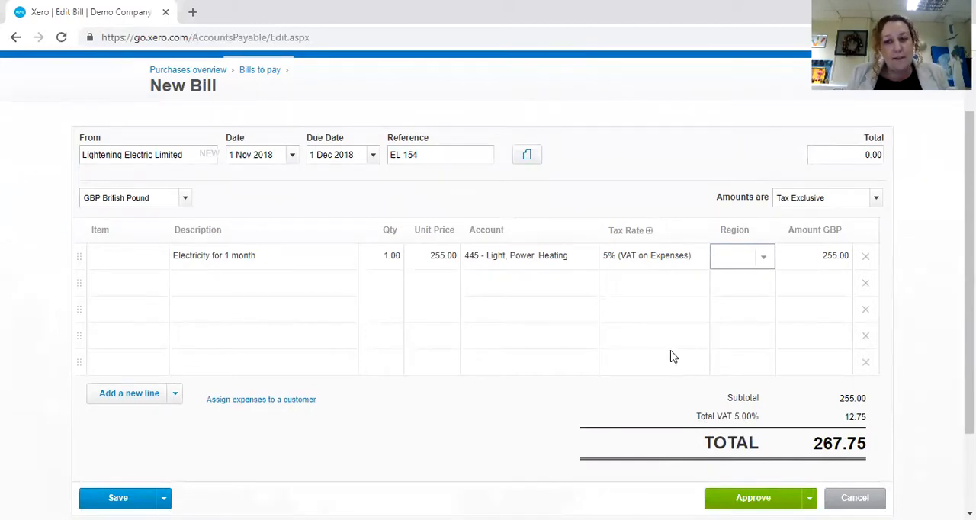
pyautogui.click(773, 497)
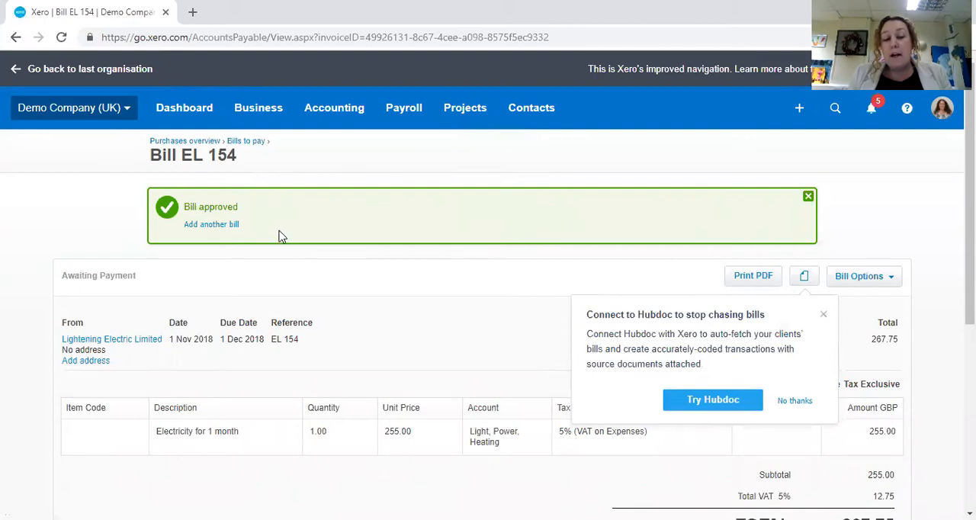
pyautogui.click(794, 401)
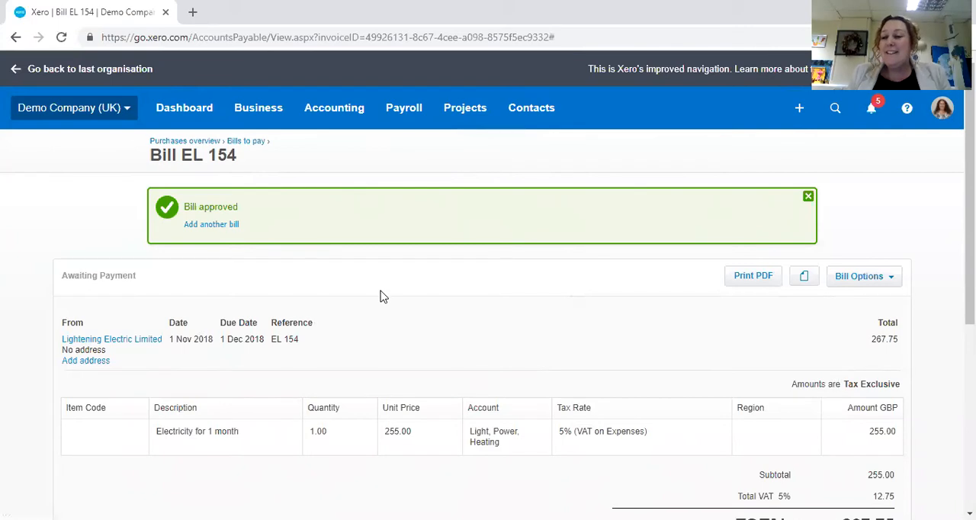